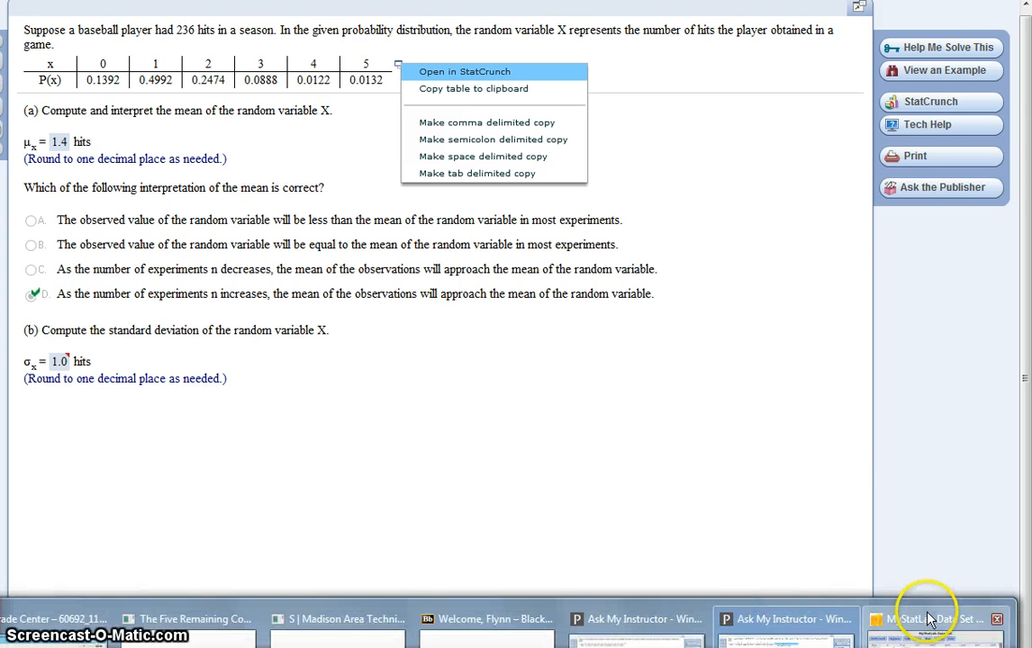
Switch to the StatCrunch data set window and open the expression builder for a new computed column.
left_click(900, 619)
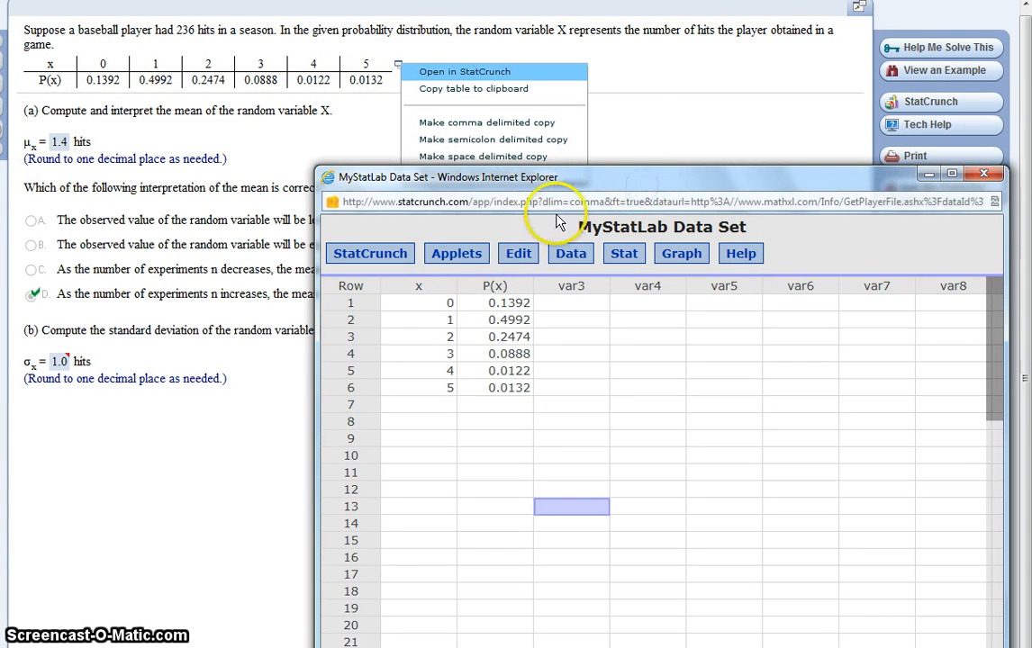
left_click(581, 259)
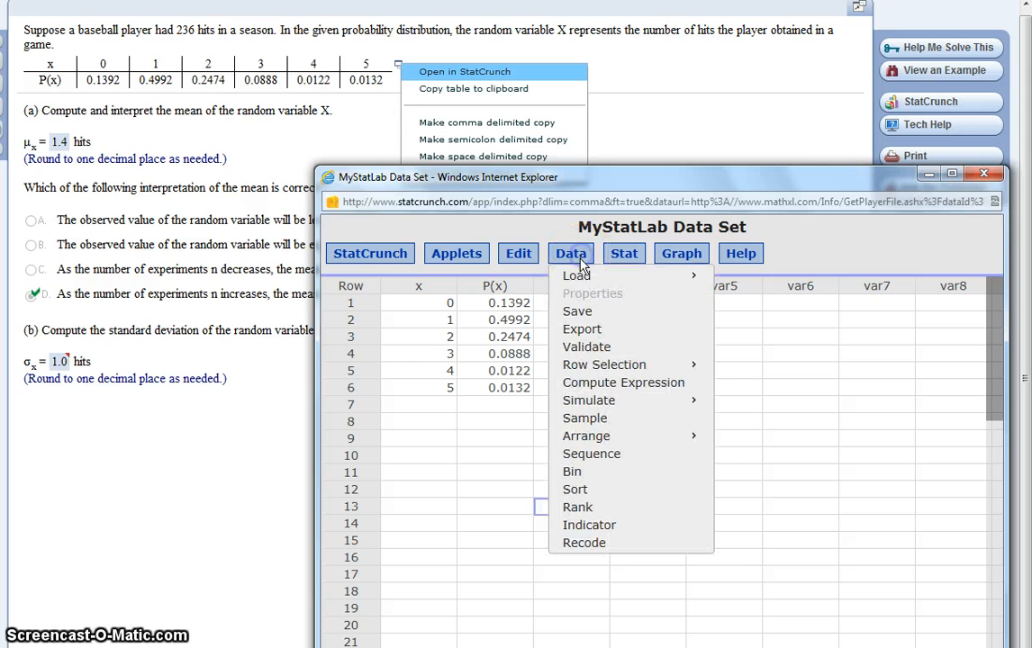
left_click(628, 387)
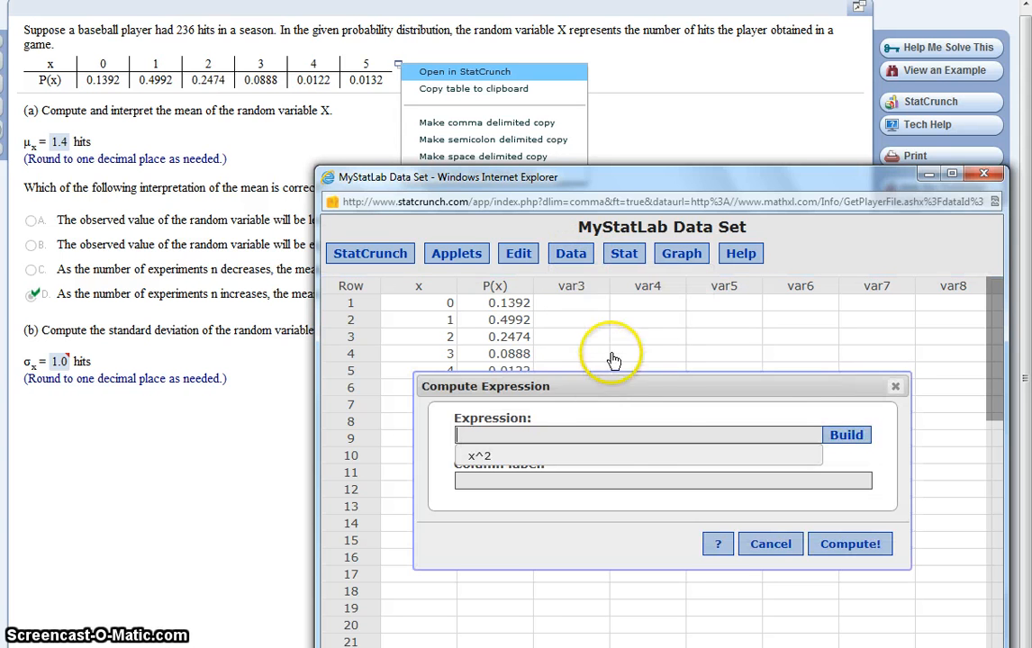
left_click(846, 435)
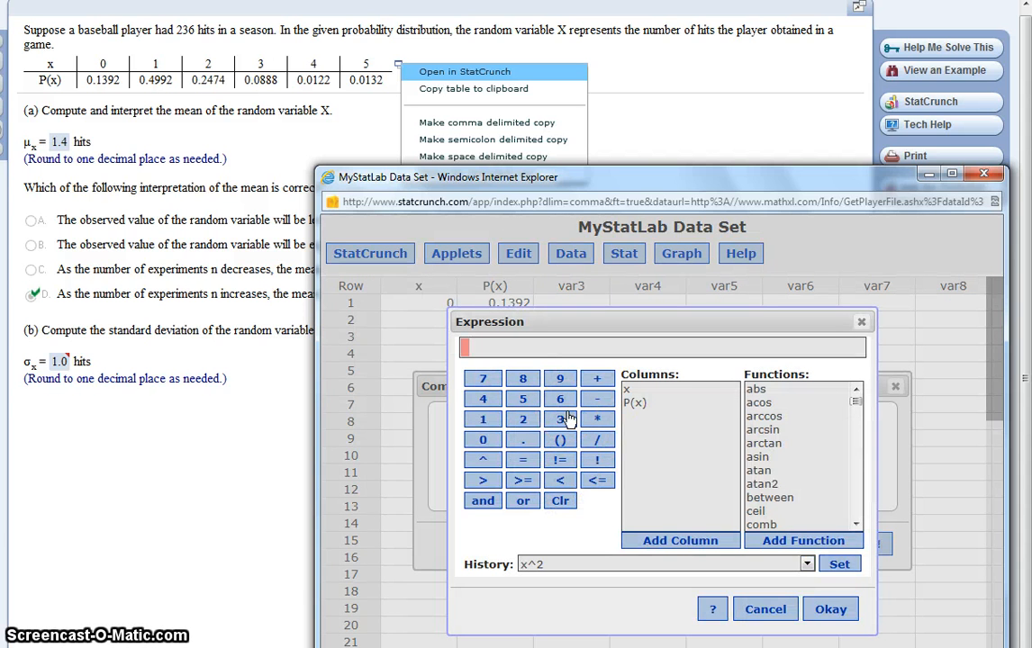
Build the expression x^2*"P(x)", compute it as a new column, and move the notice off the data.
left_click(637, 391)
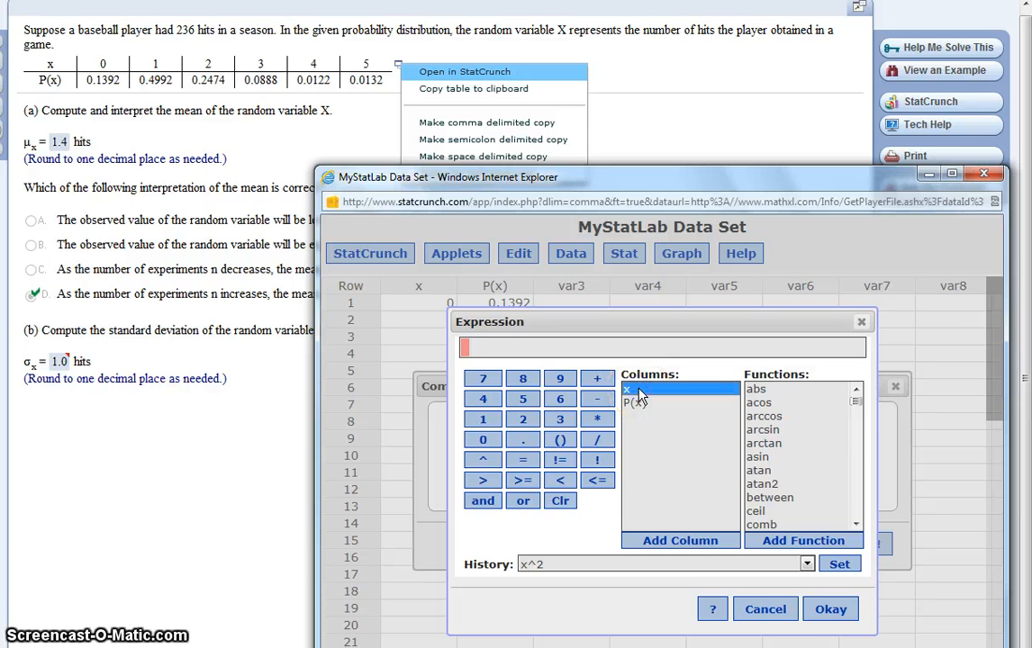
double_click(638, 391)
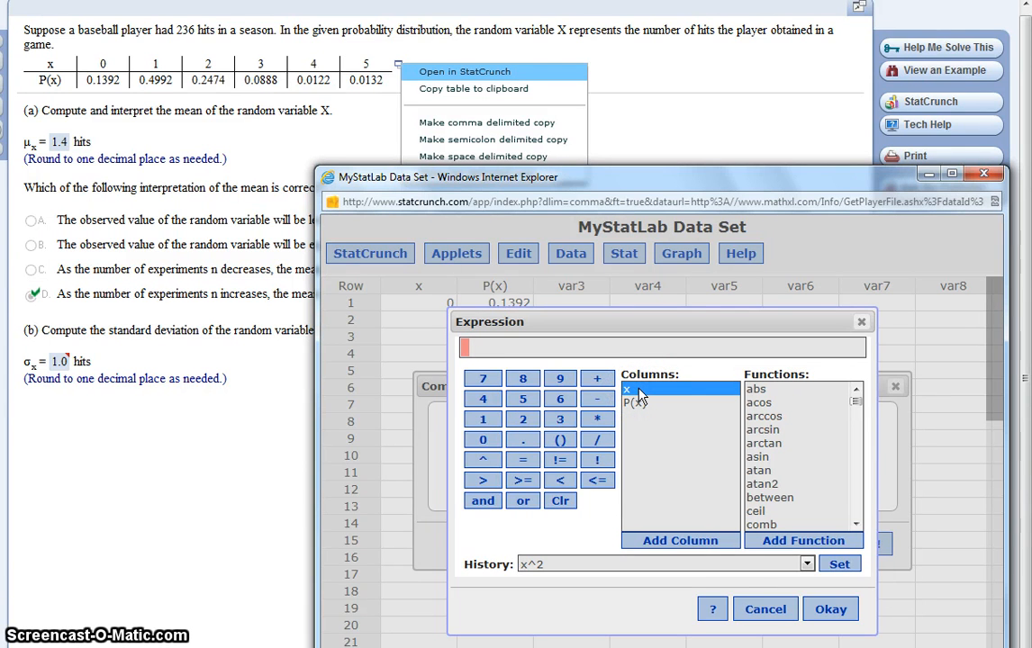
left_click(681, 540)
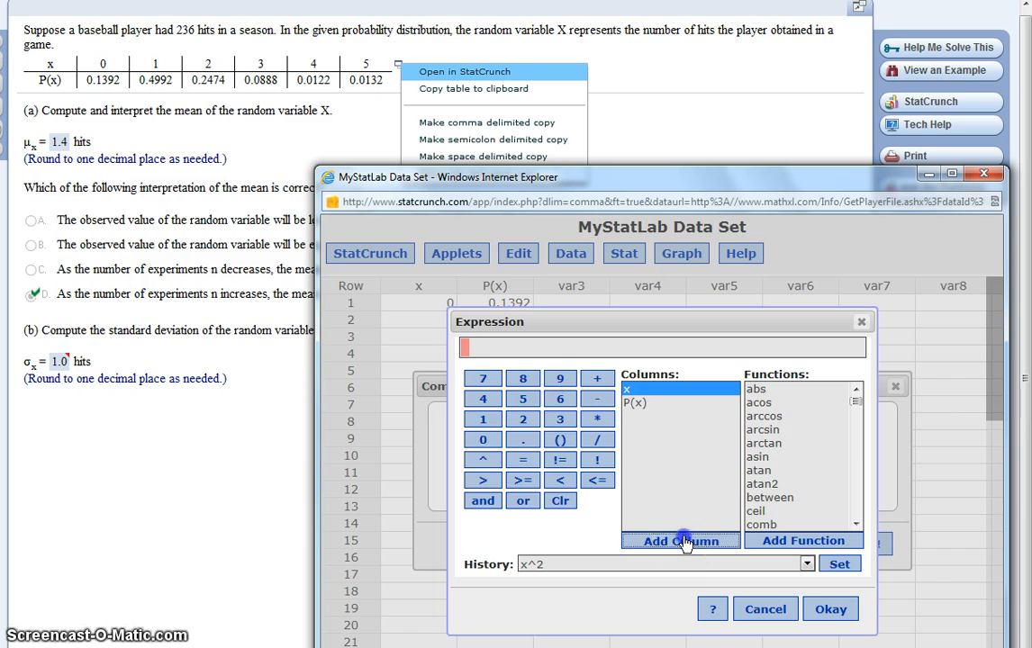
type("^")
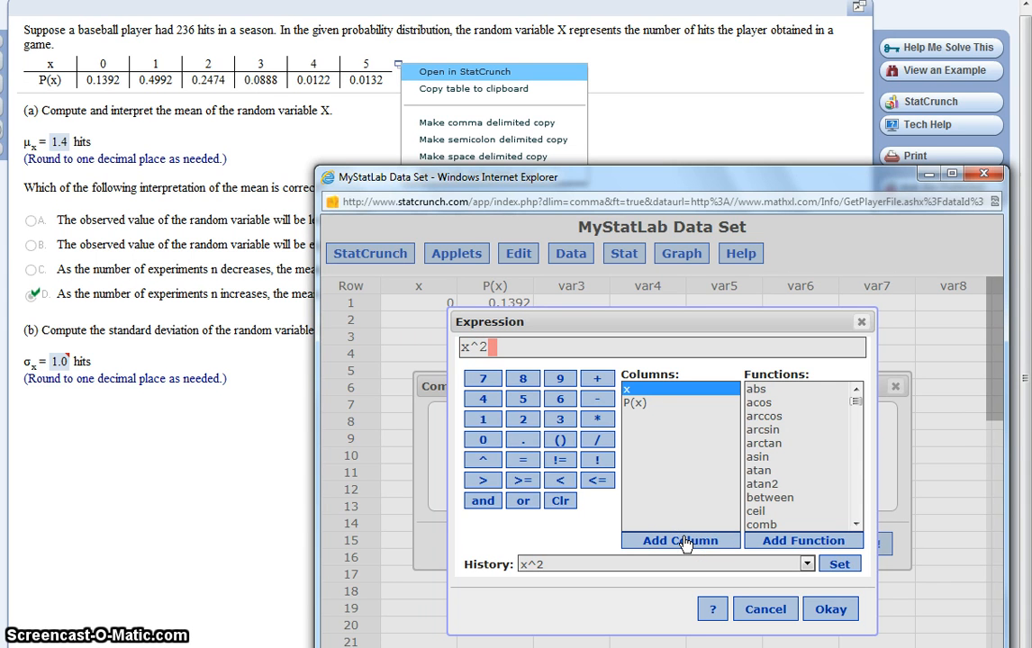
type("2*")
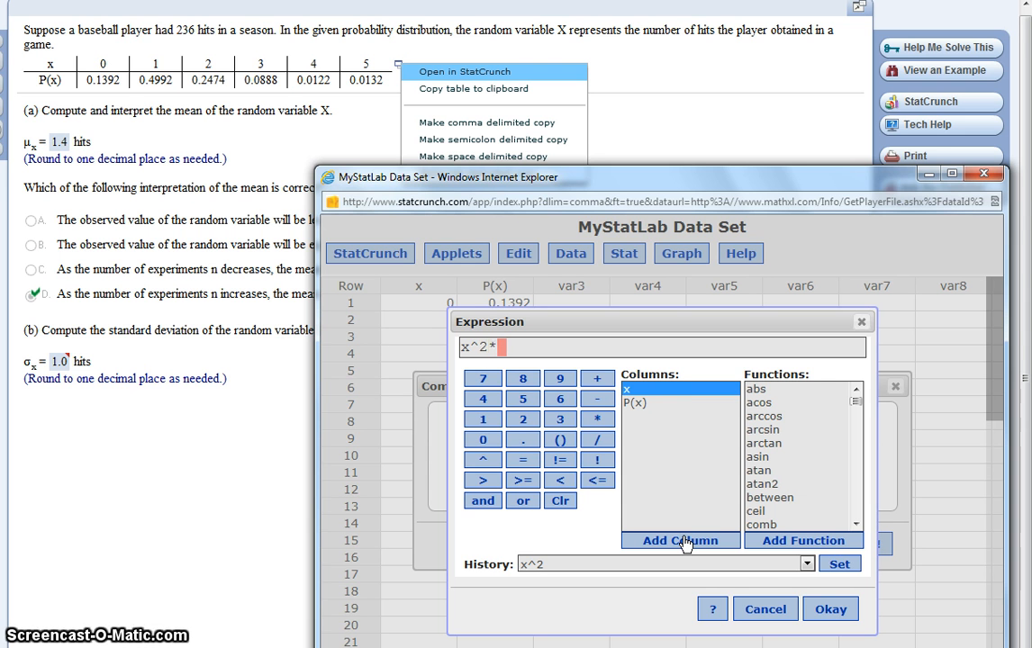
left_click(636, 402)
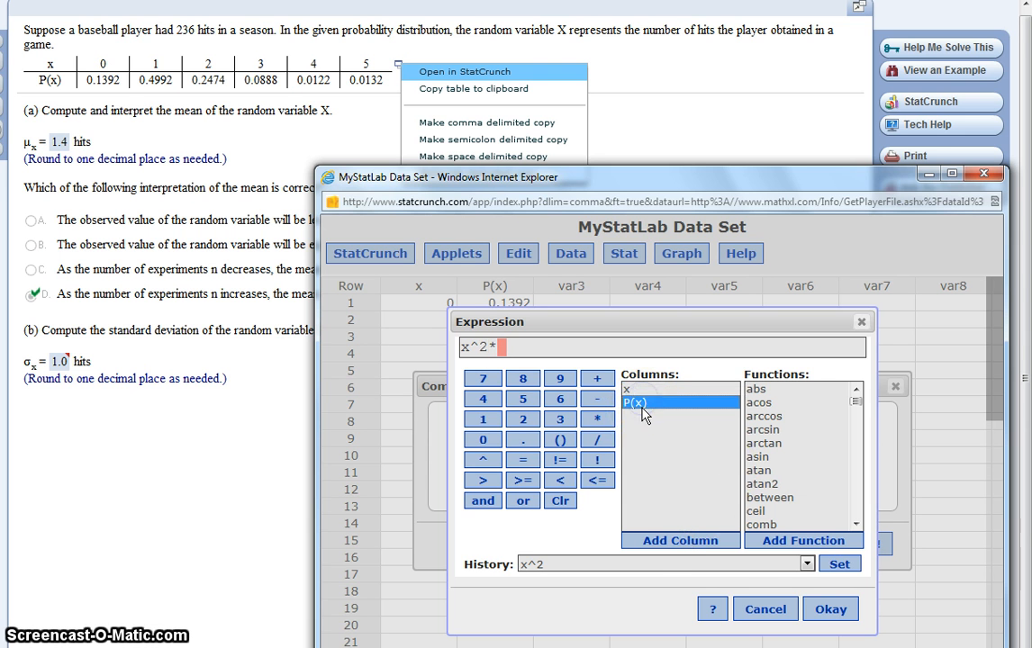
left_click(658, 539)
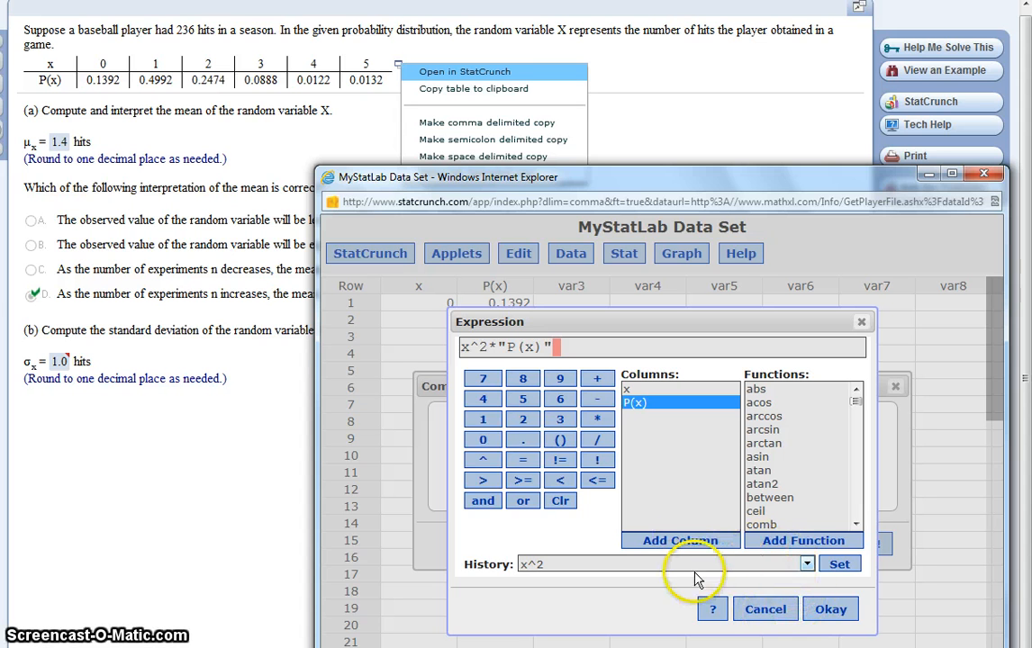
left_click(832, 610)
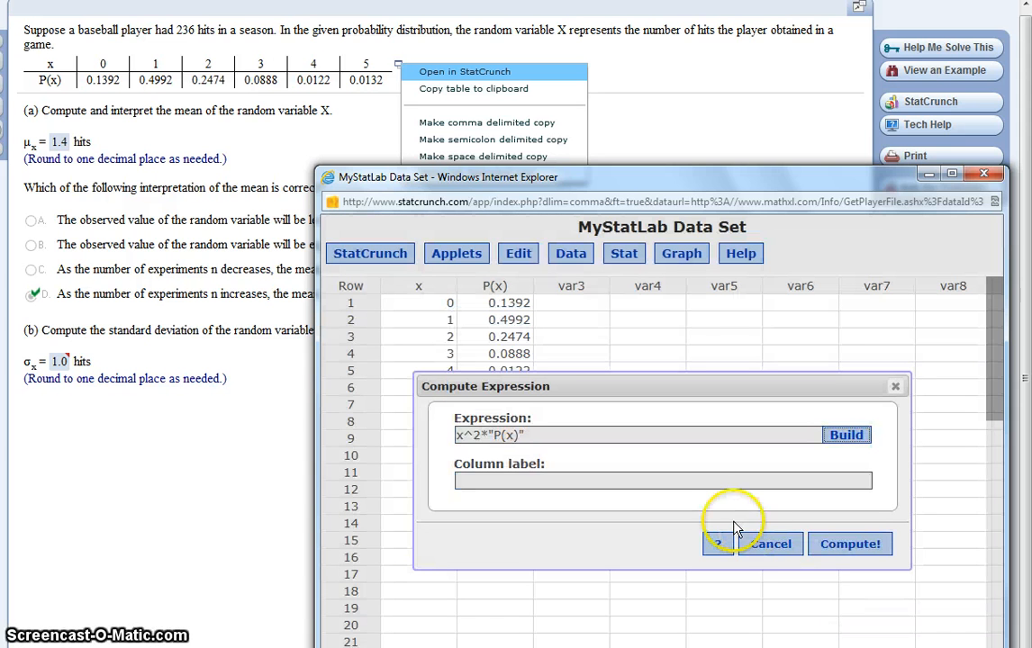
left_click(848, 547)
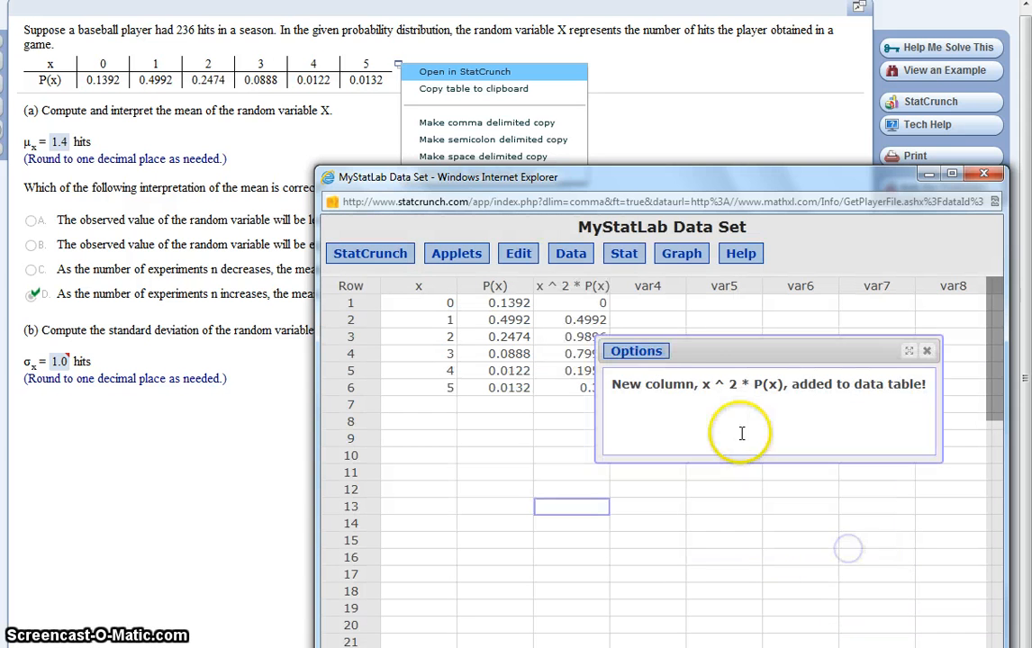
left_click_drag(721, 351, 732, 500)
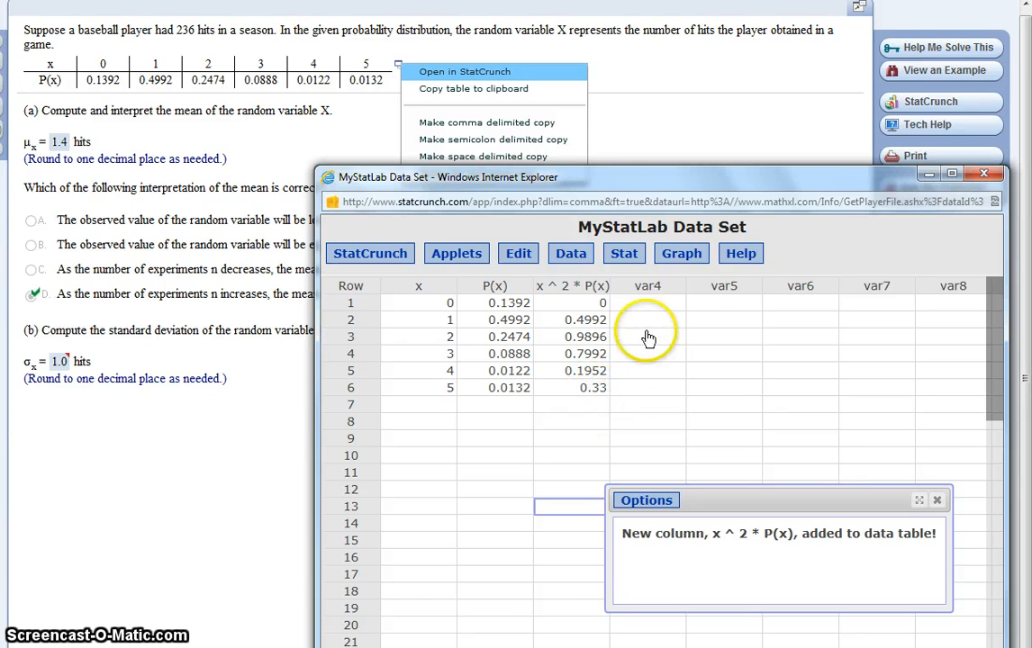
Compute a new column with the expression sum("x ^ 2 * P(x)").
left_click(593, 407)
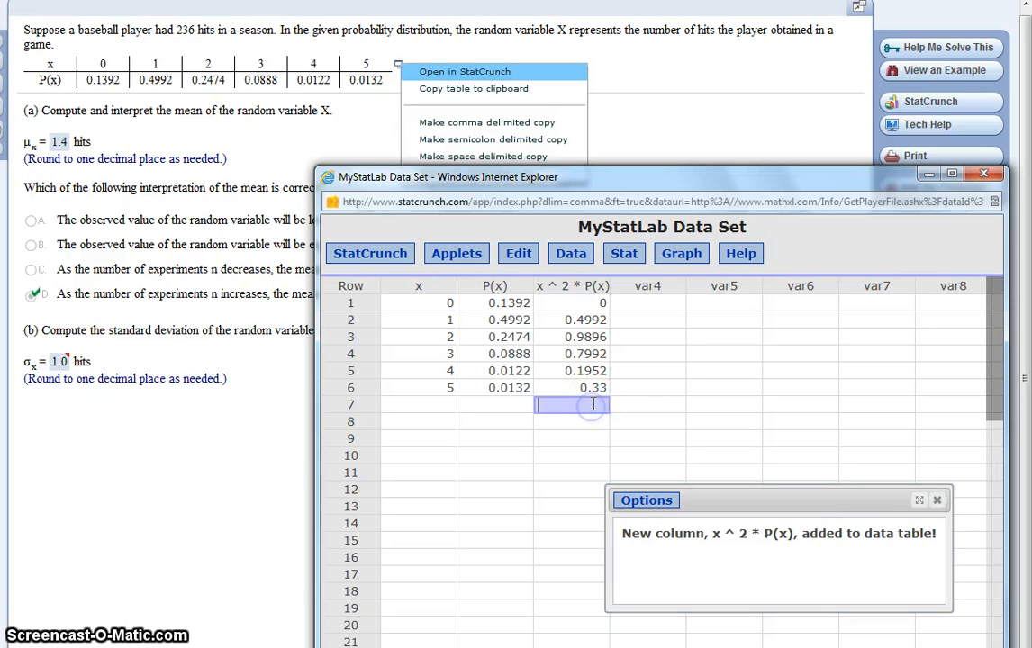
left_click(578, 256)
left_click(596, 387)
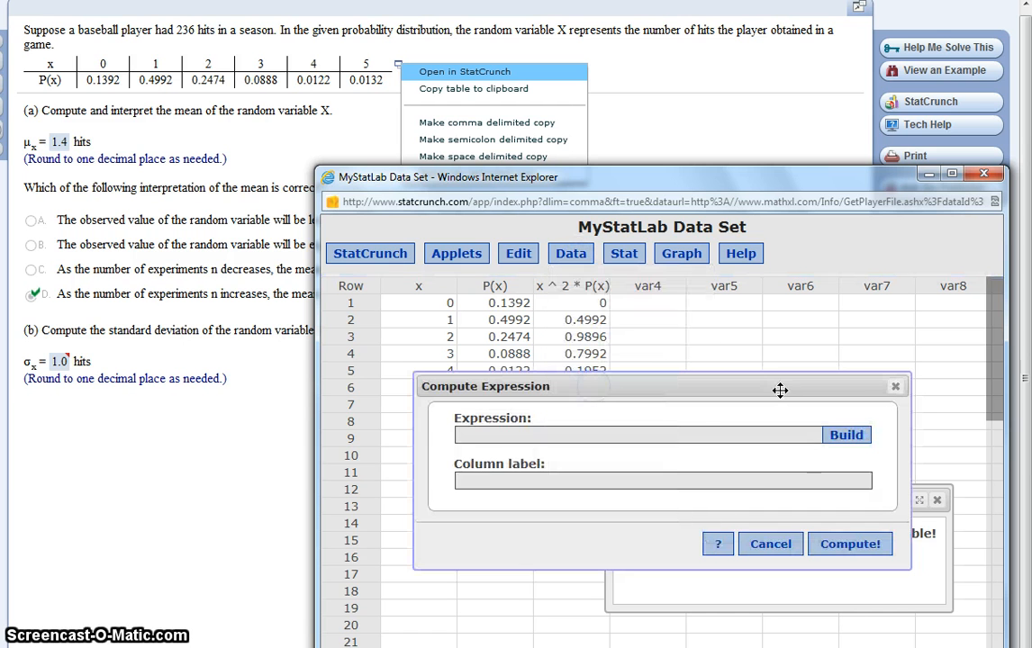
left_click(689, 432)
left_click(855, 435)
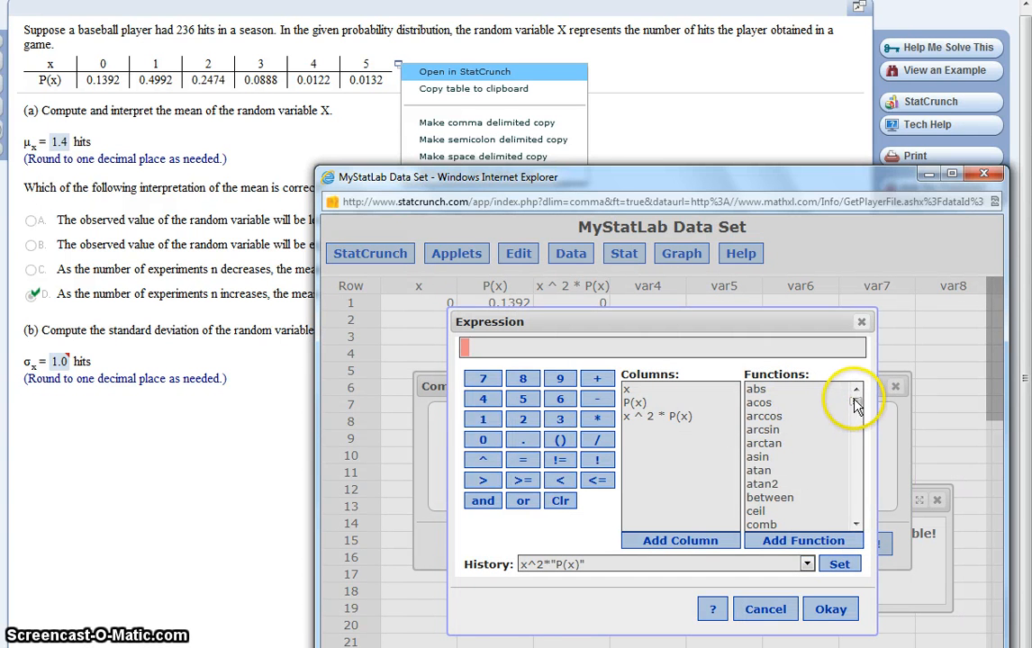
left_click_drag(856, 403, 856, 520)
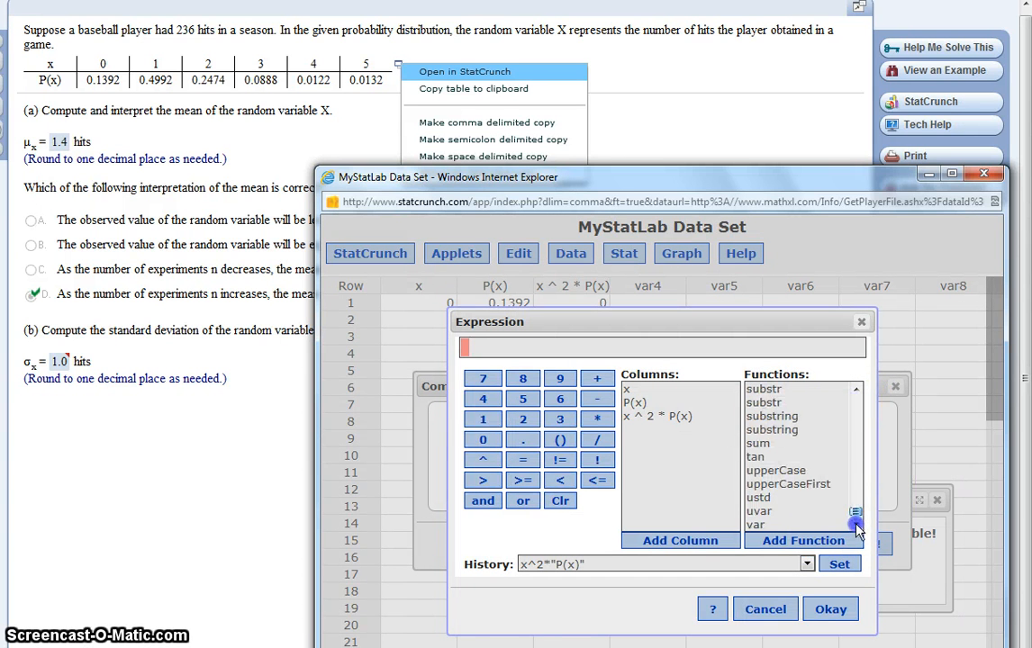
left_click(758, 443)
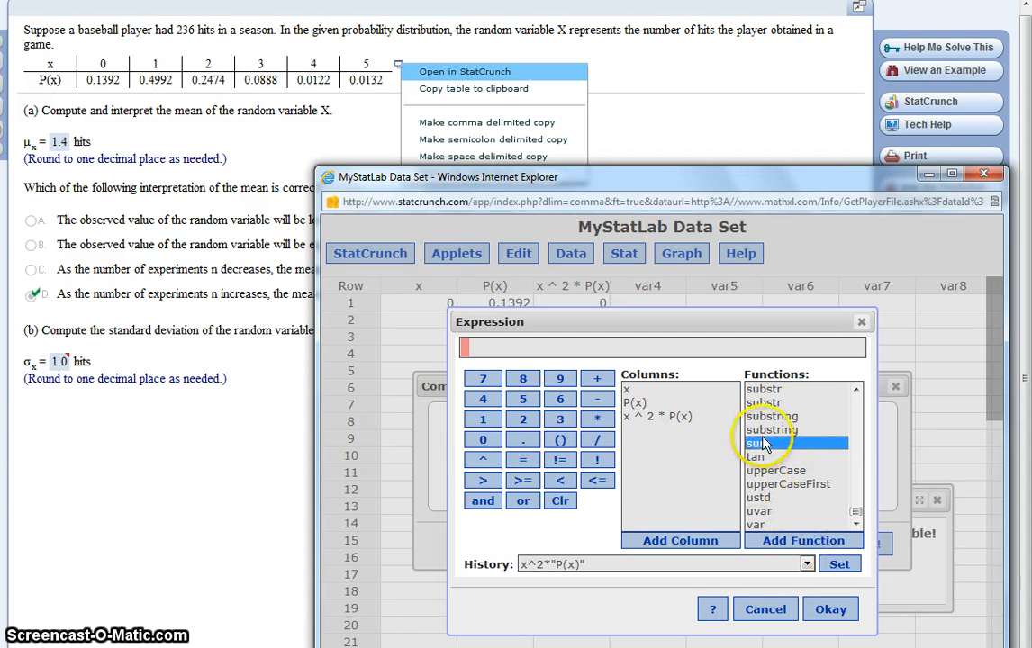
left_click(793, 541)
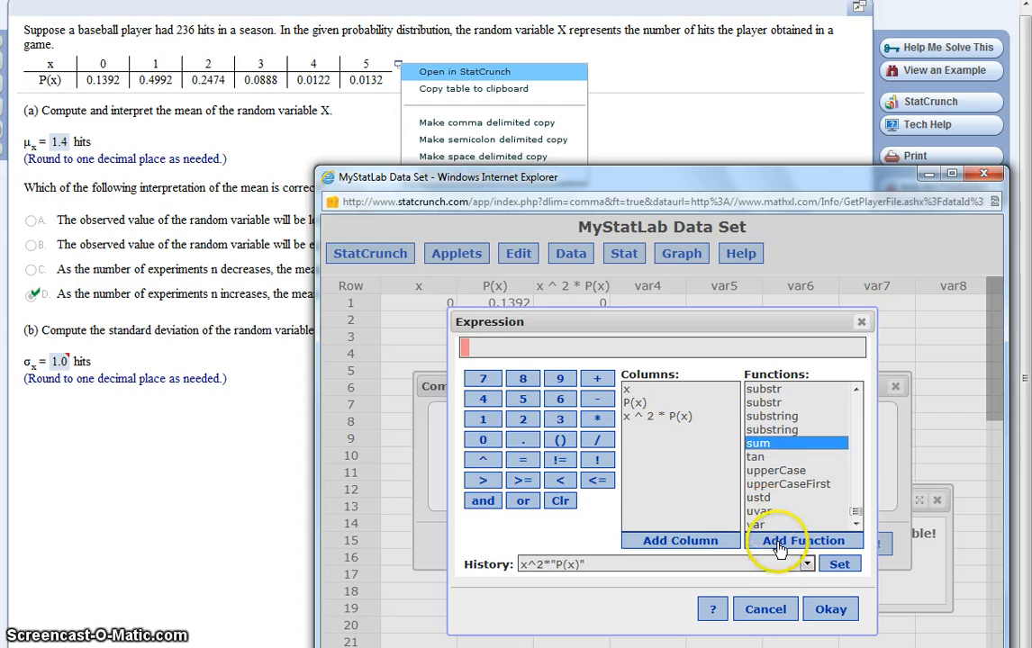
left_click(657, 416)
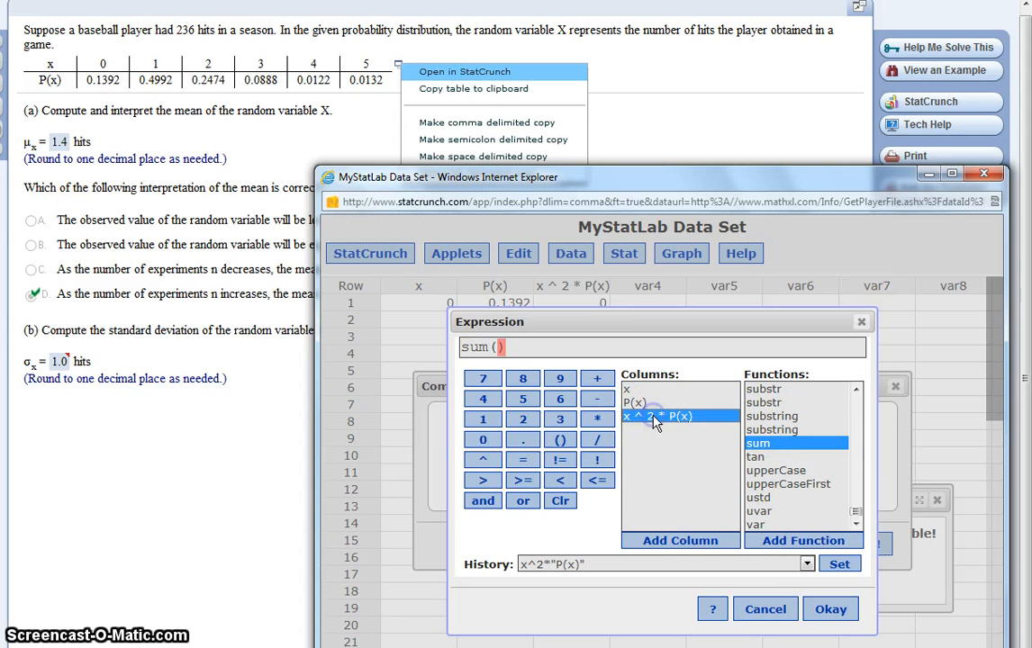
left_click(690, 541)
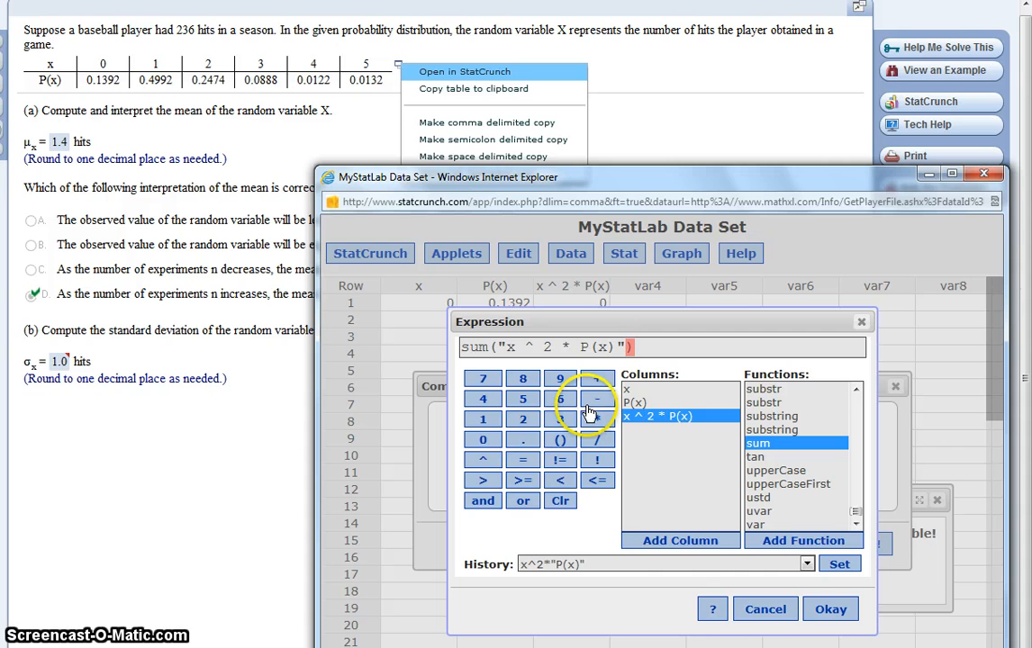
left_click(832, 610)
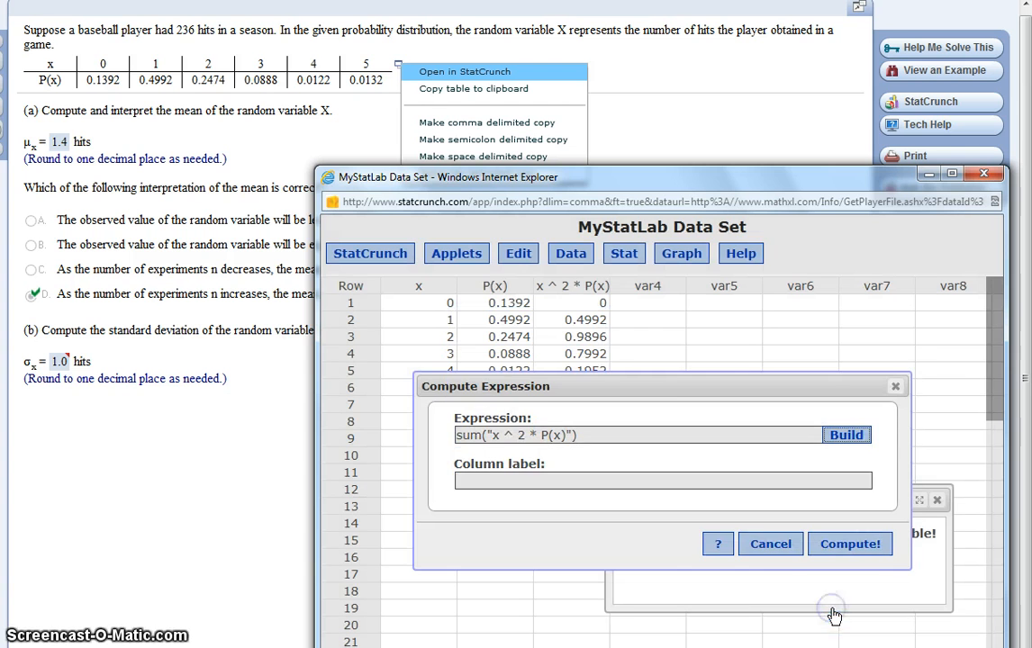
left_click(844, 543)
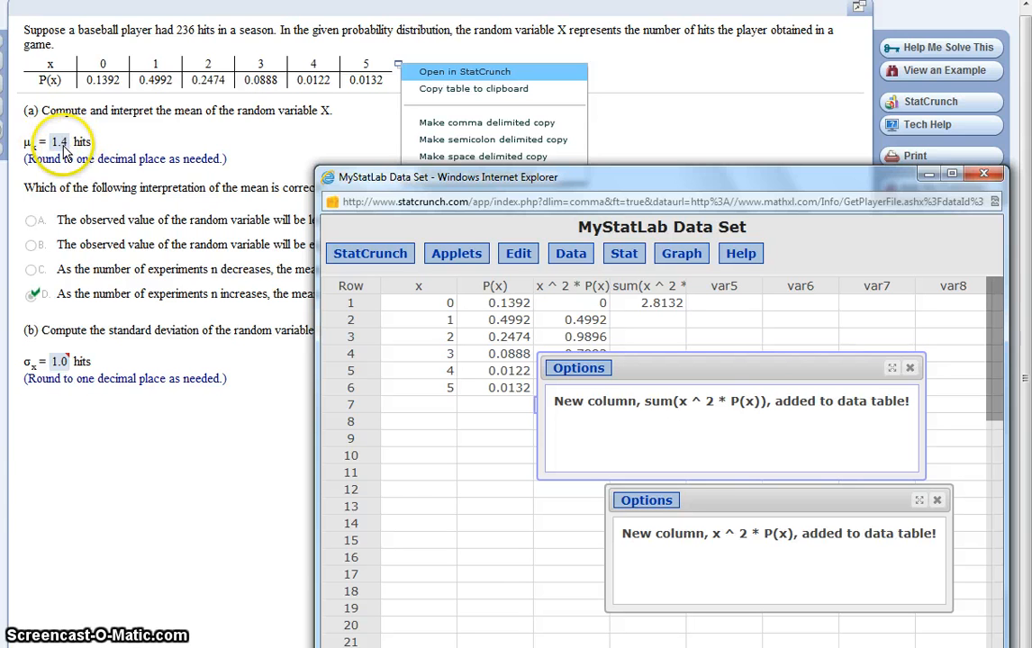
Return to the data set window and close both notices about the added columns.
left_click(580, 255)
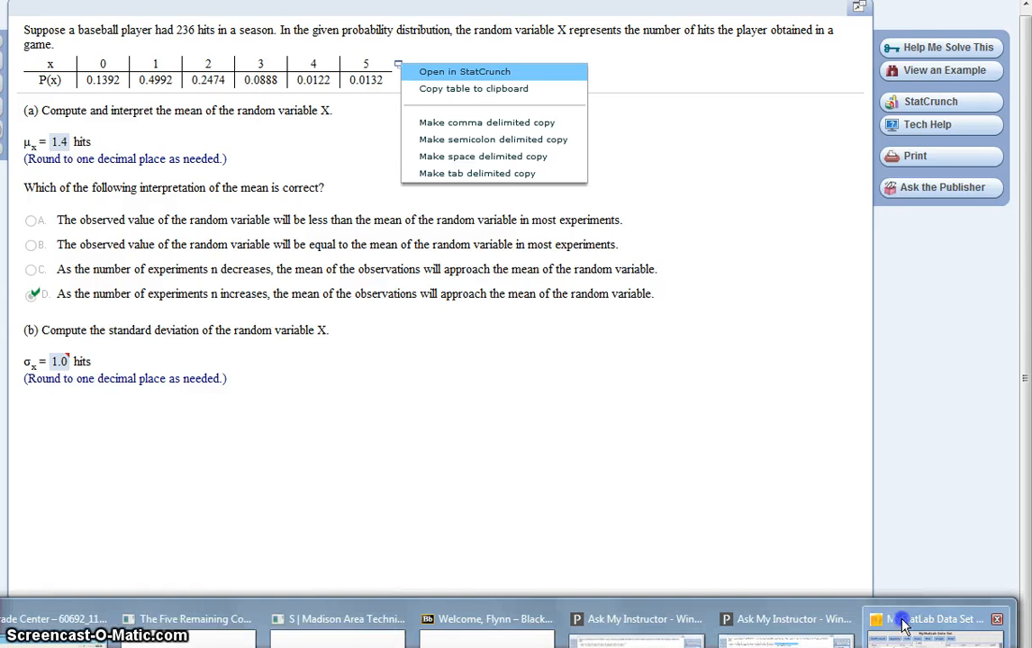
left_click(878, 619)
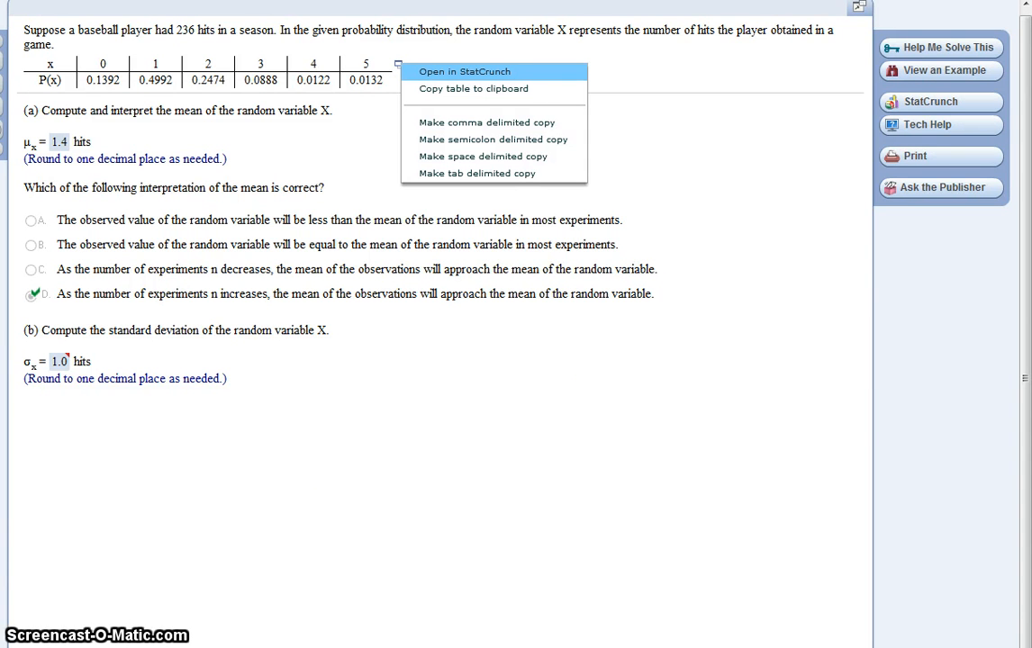
left_click(905, 619)
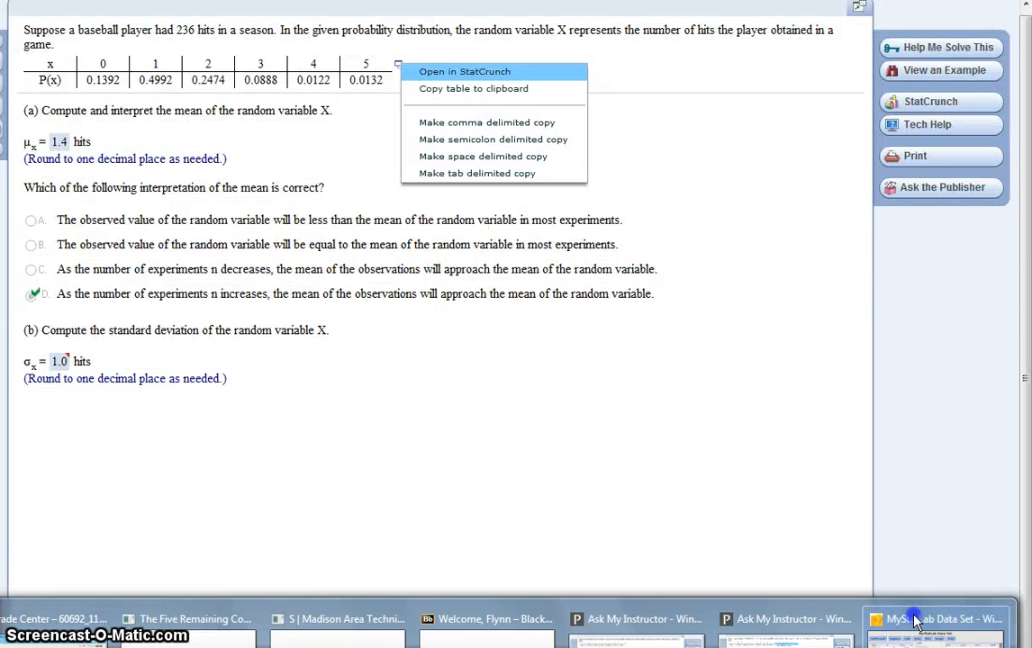
left_click(916, 622)
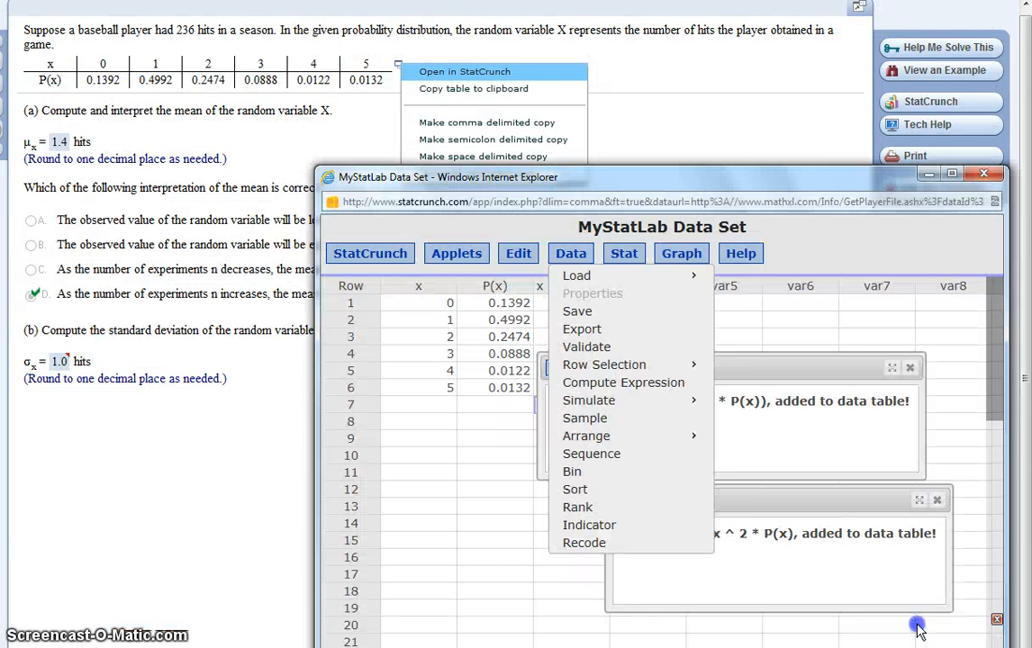
left_click(937, 501)
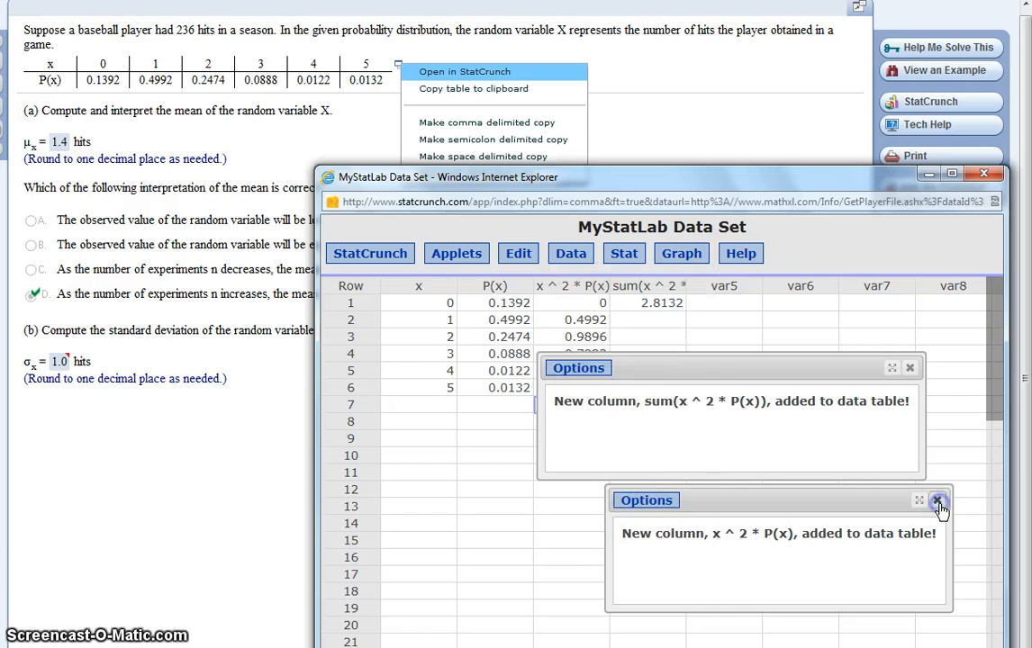
left_click(909, 367)
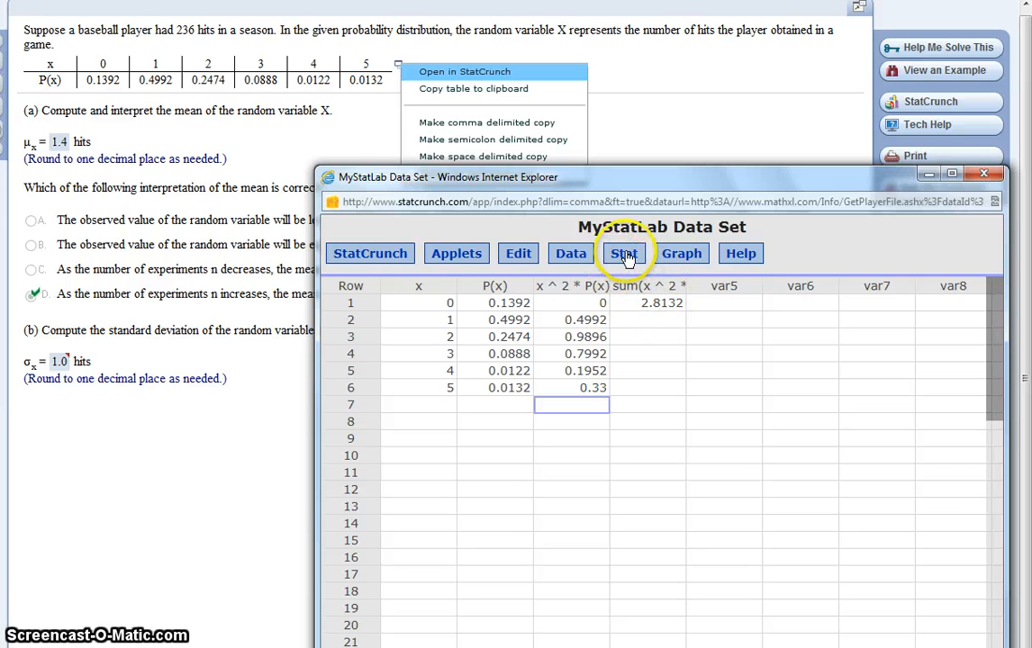
left_click(571, 256)
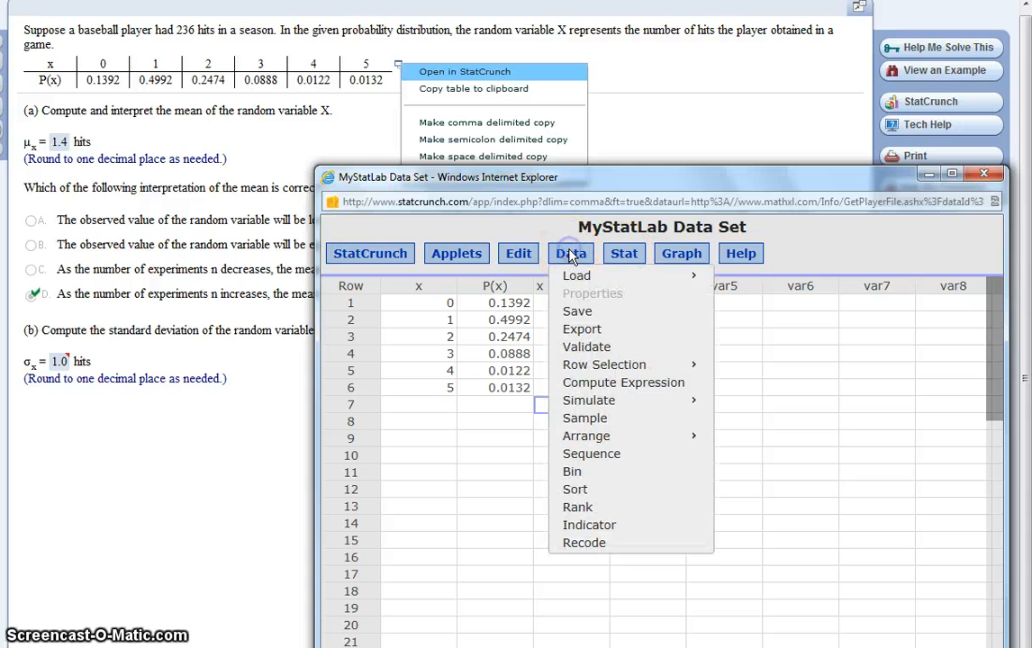
left_click(599, 387)
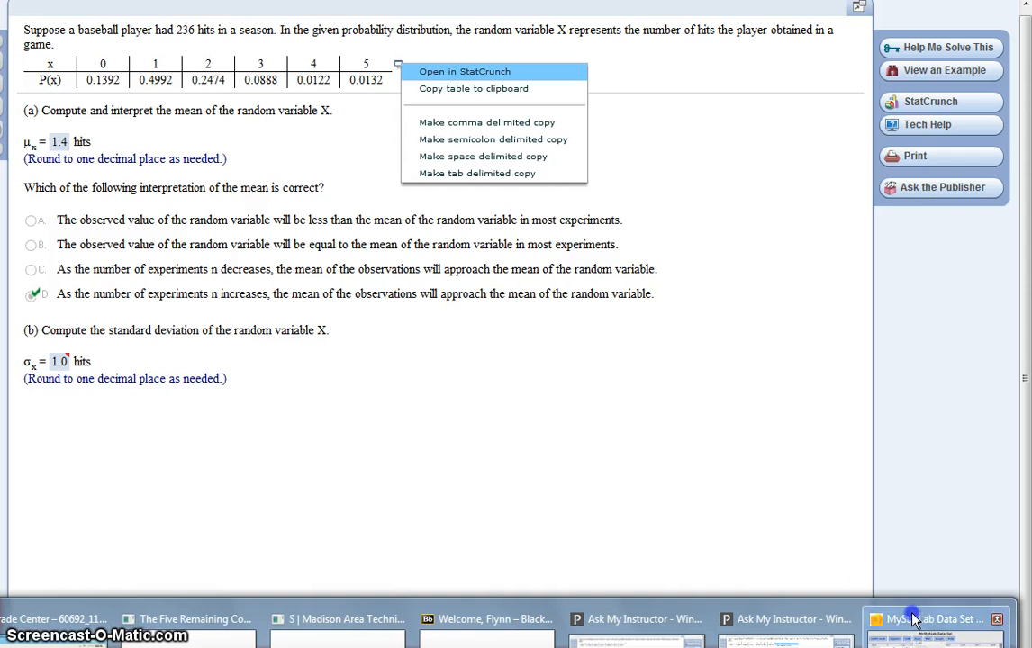
left_click(918, 625)
left_click(736, 424)
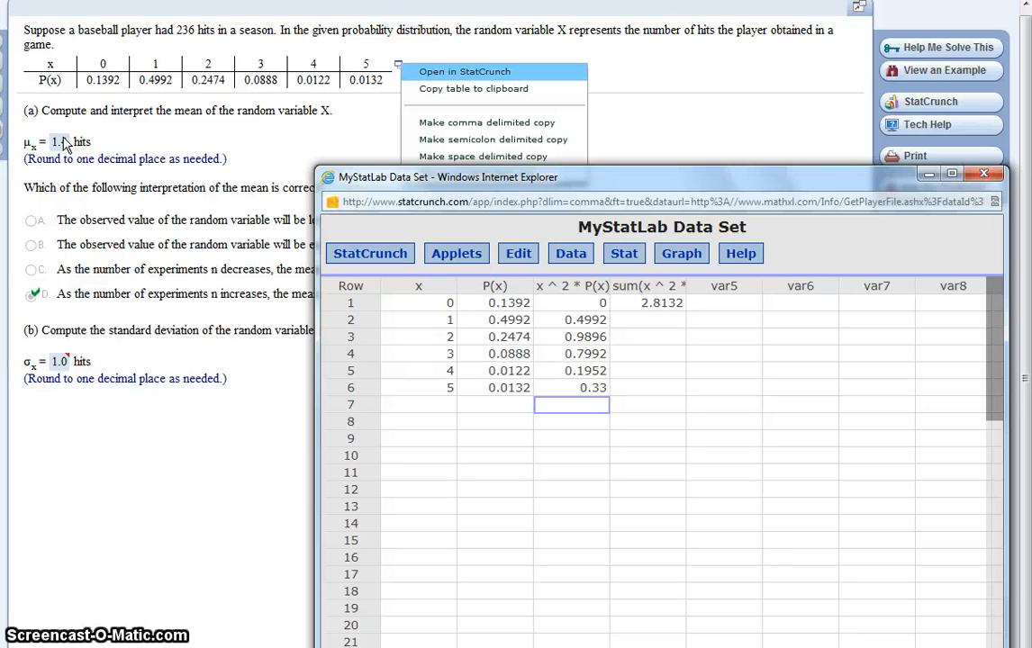
Check the answer that was submitted for the standard deviation in part (b).
mouse_move(60, 371)
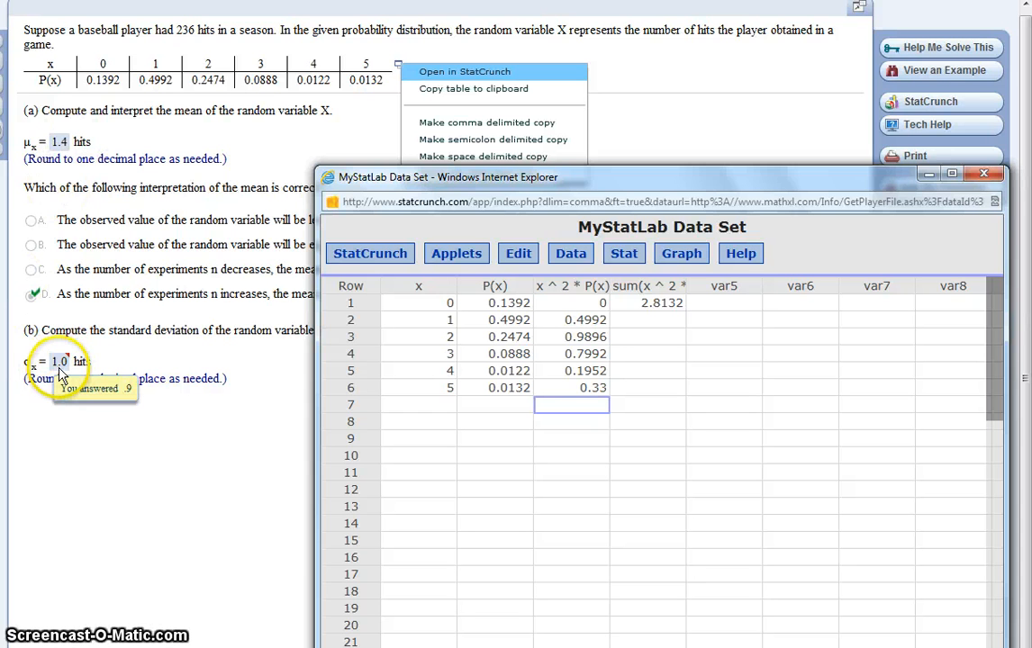